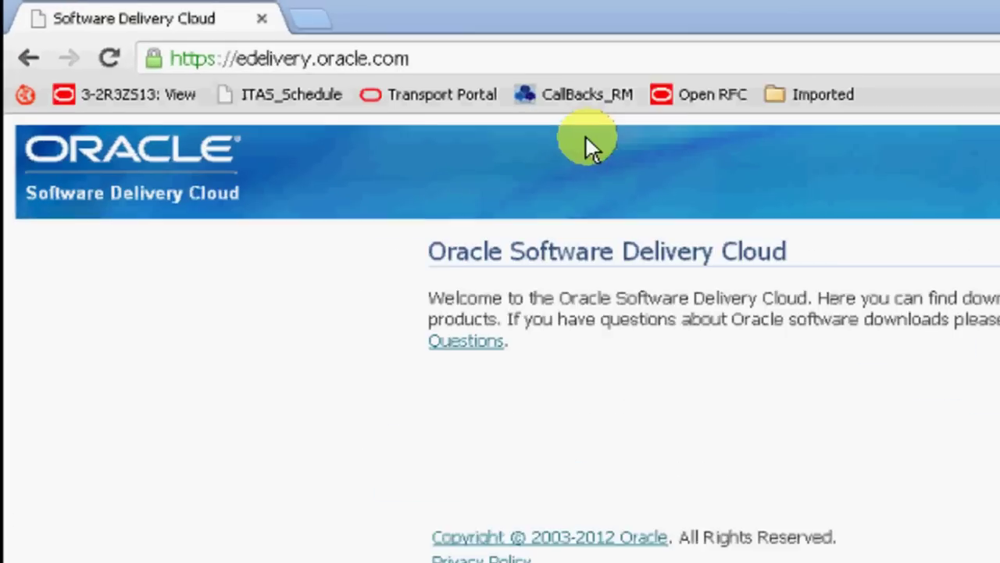
Step: Sign in to the Oracle Software Delivery Cloud at edelivery.oracle.com, entering the account password
{"action": "left_click", "coordinate": [458, 58]}
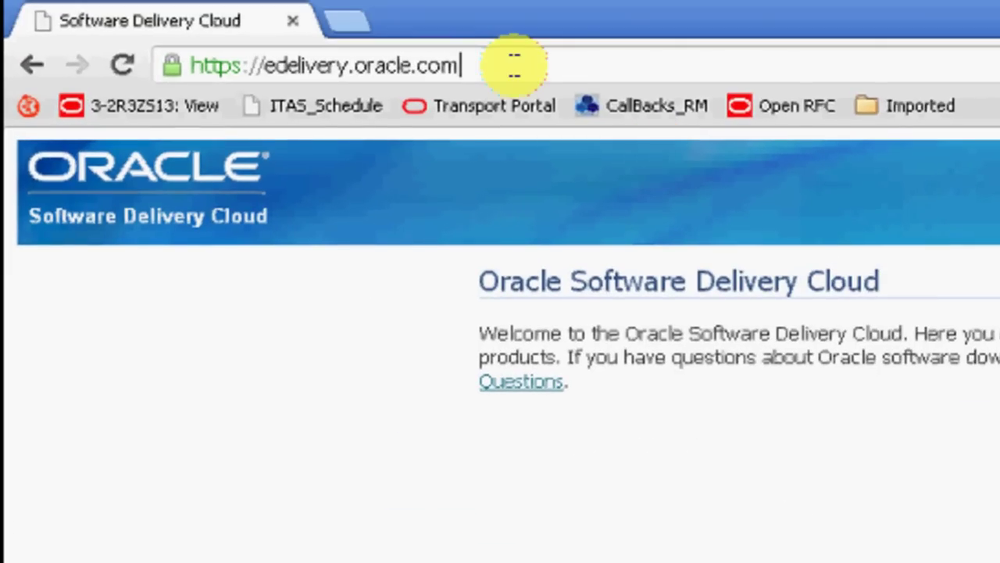
{"action": "key", "text": "ctrl+a"}
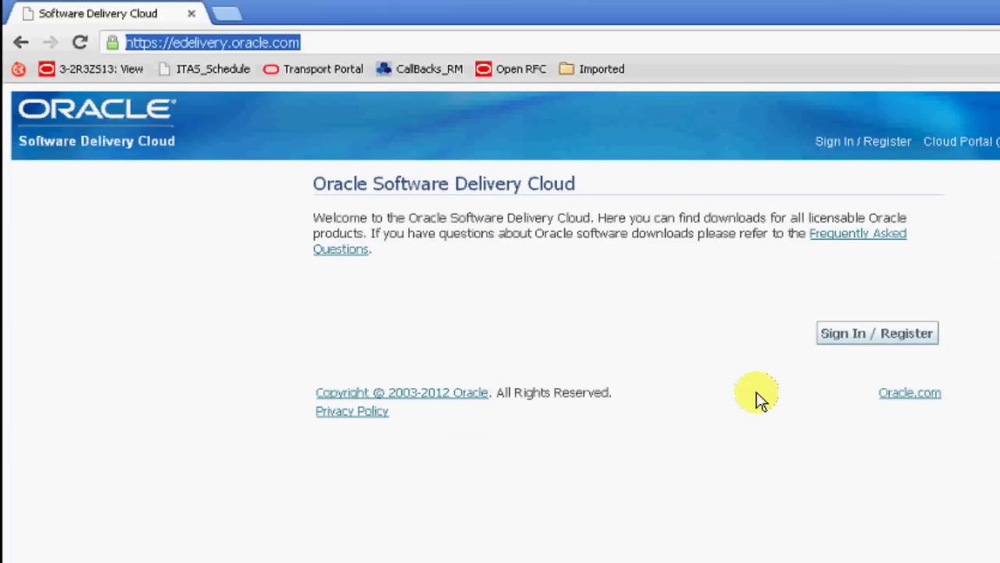
{"action": "left_click", "coordinate": [858, 342]}
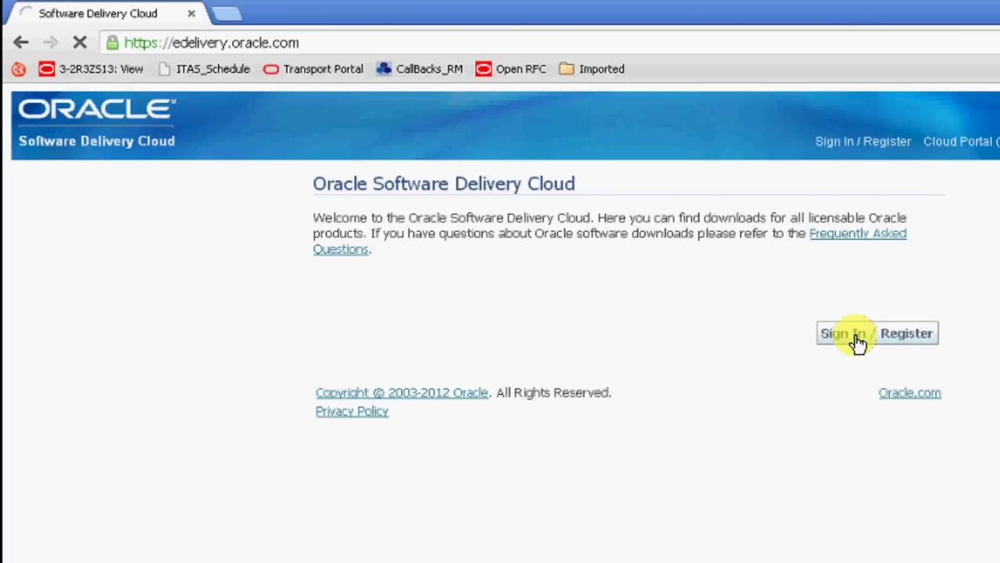
{"action": "left_click", "coordinate": [667, 336]}
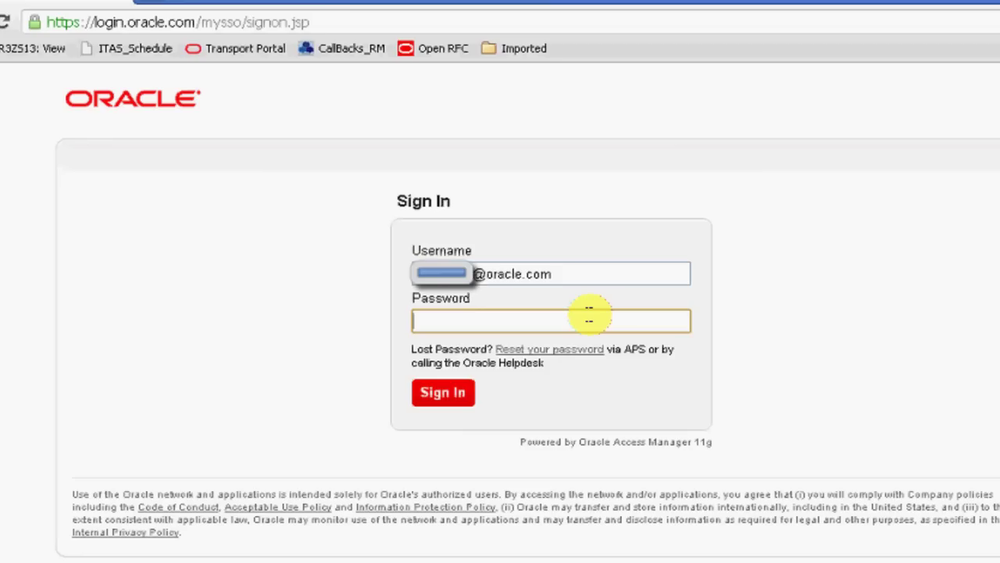
{"action": "type", "text": "**********"}
{"action": "left_click", "coordinate": [462, 402]}
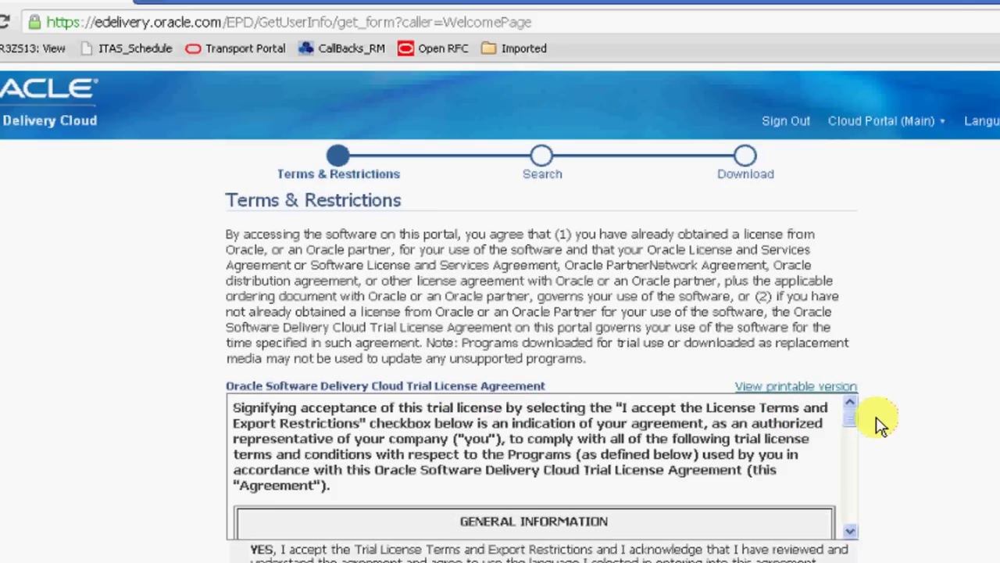
Step: Accept the Trial License Terms and the Export Restrictions, and continue to the media pack search
{"action": "scroll", "coordinate": [880, 423], "scroll_direction": "down", "scroll_amount": 3}
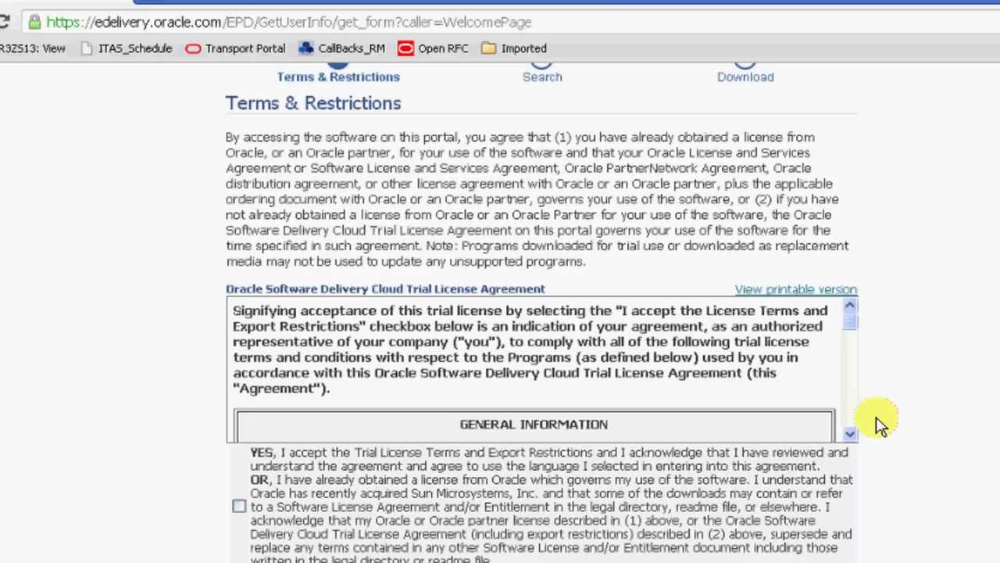
{"action": "scroll", "coordinate": [881, 423], "scroll_direction": "down", "scroll_amount": 3}
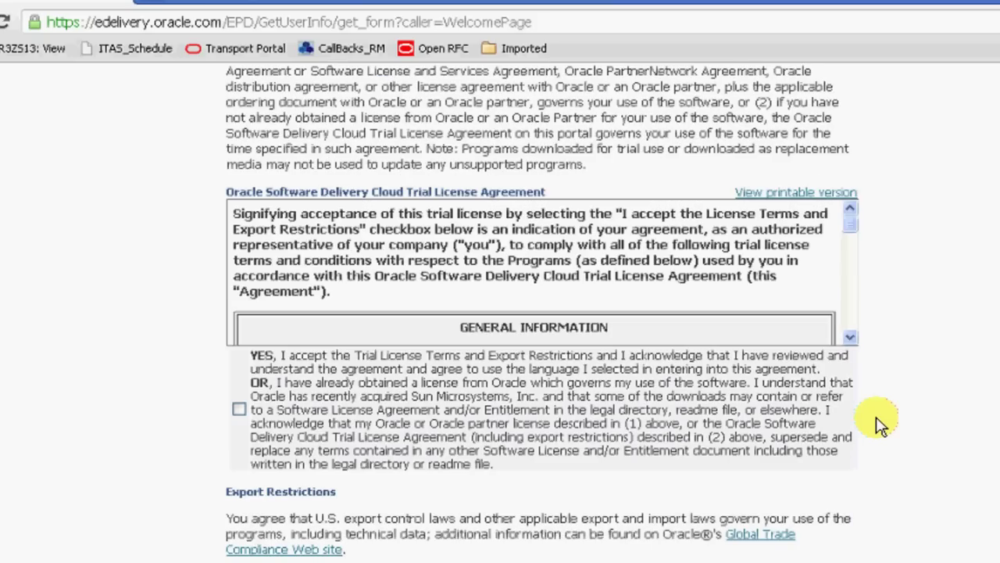
{"action": "scroll", "coordinate": [881, 423], "scroll_direction": "down", "scroll_amount": 1}
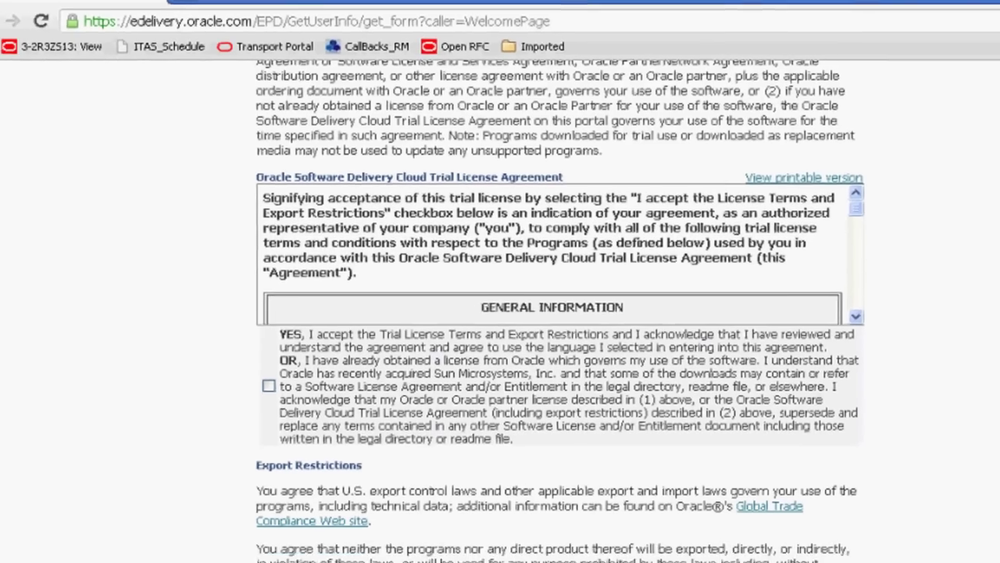
{"action": "scroll", "coordinate": [887, 405], "scroll_direction": "down", "scroll_amount": 4}
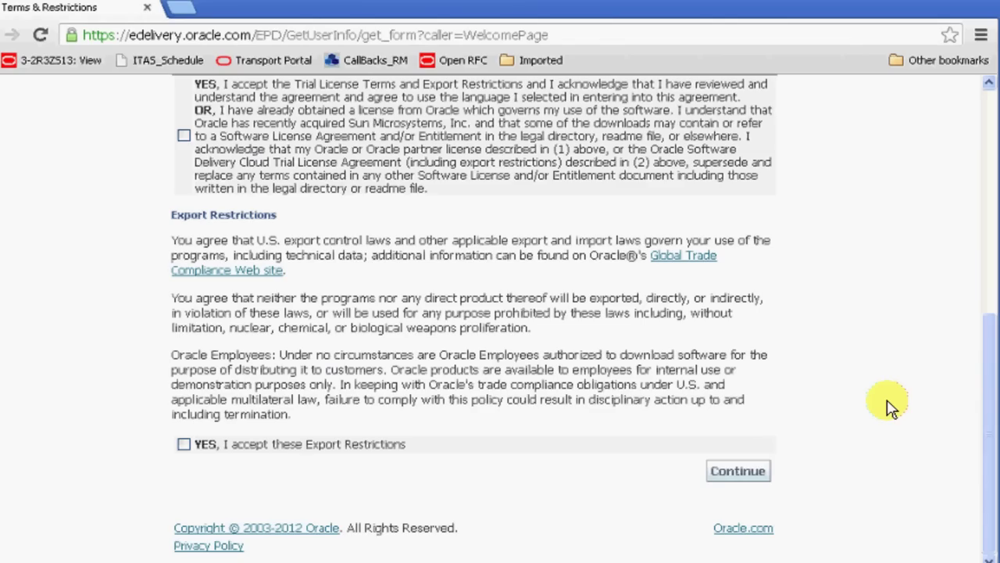
{"action": "left_click", "coordinate": [184, 445]}
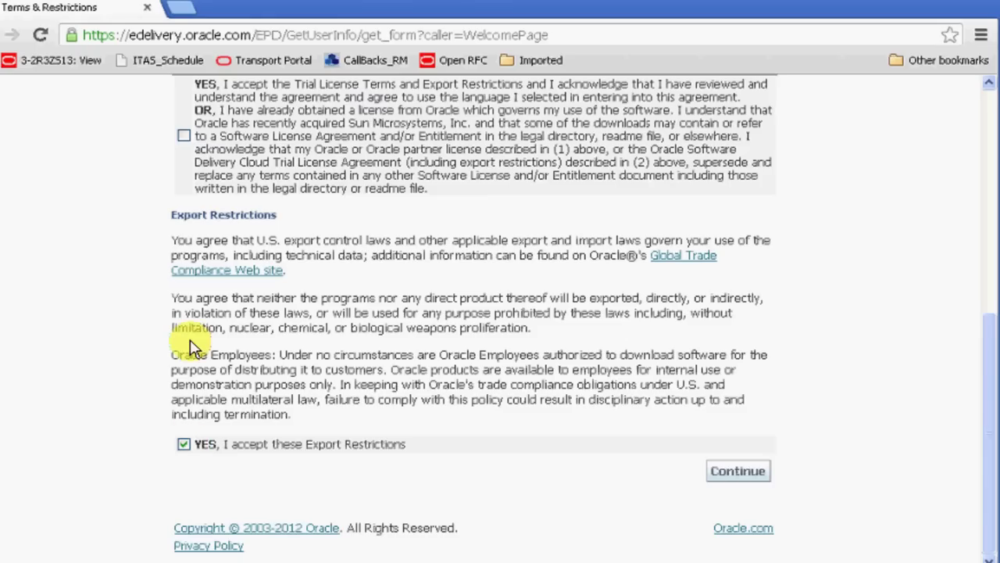
{"action": "left_click", "coordinate": [182, 137]}
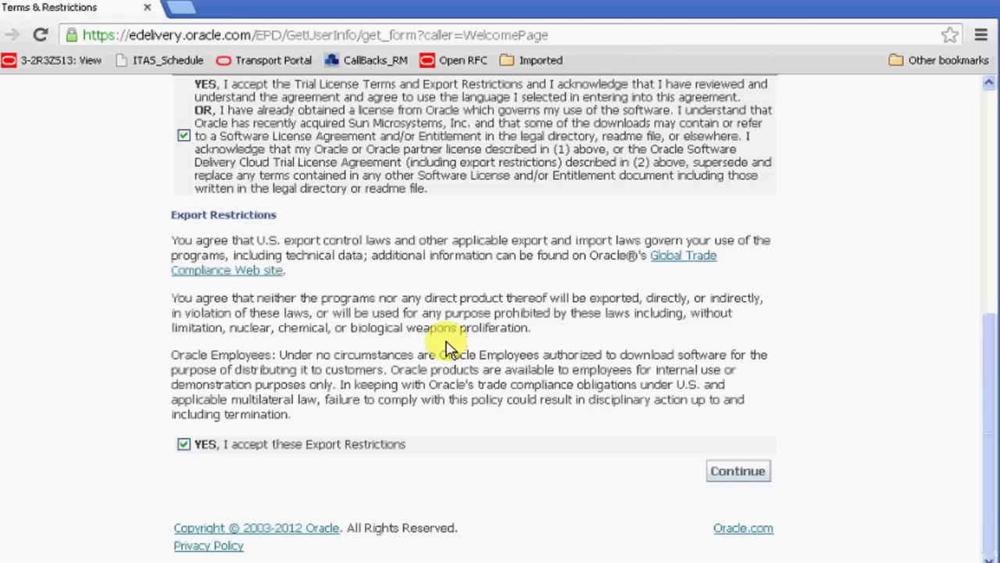
{"action": "left_click", "coordinate": [740, 476]}
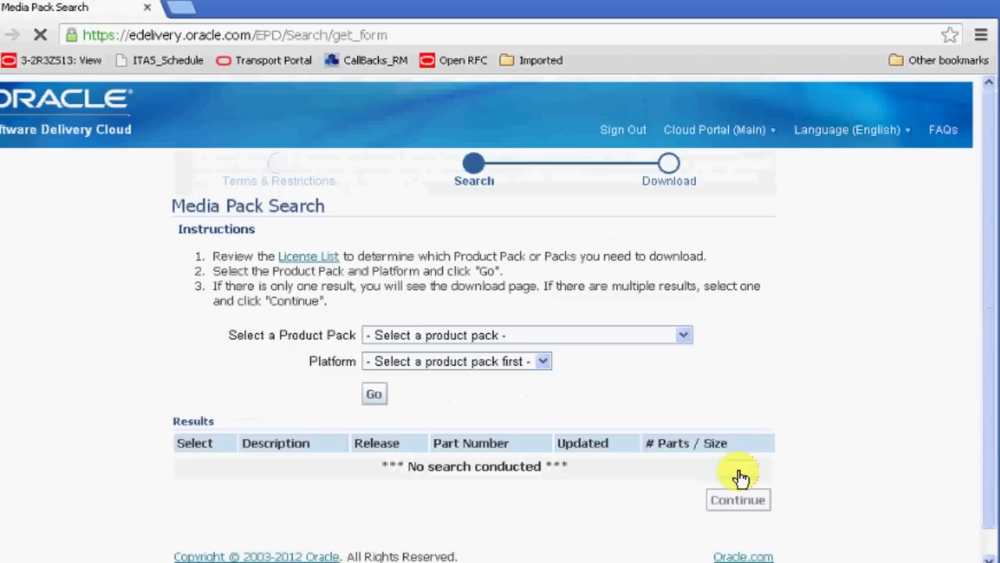
Step: Search for media packs with product pack Oracle Database and platform Linux x86
{"action": "left_click", "coordinate": [634, 339]}
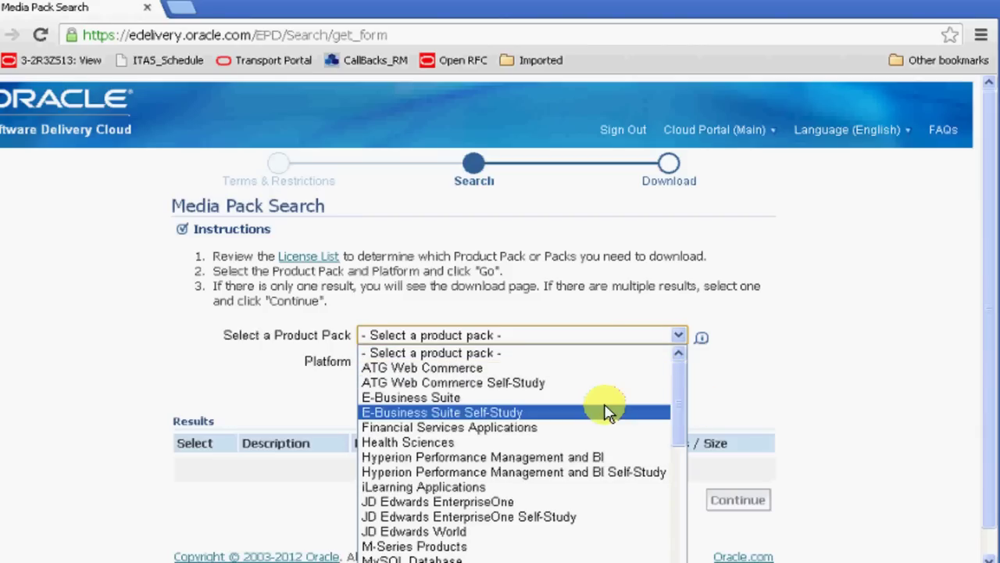
{"action": "scroll", "coordinate": [603, 406], "scroll_direction": "down", "scroll_amount": 10}
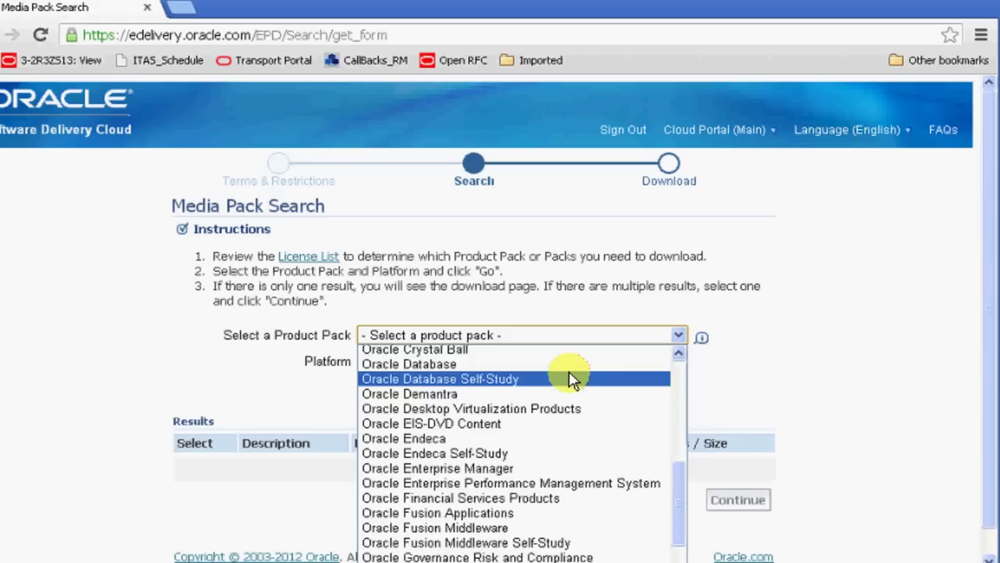
{"action": "left_click", "coordinate": [504, 369]}
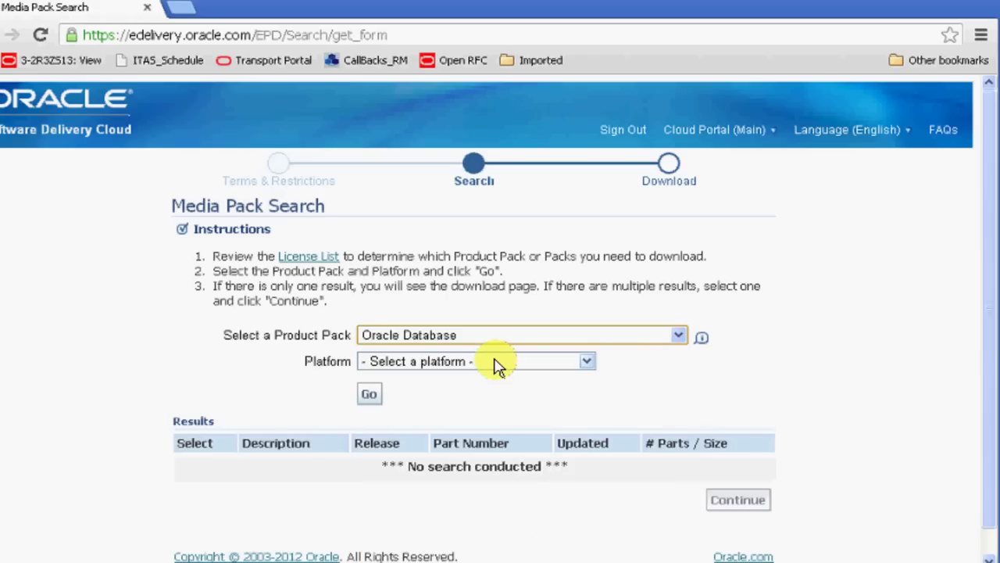
{"action": "left_click", "coordinate": [498, 367]}
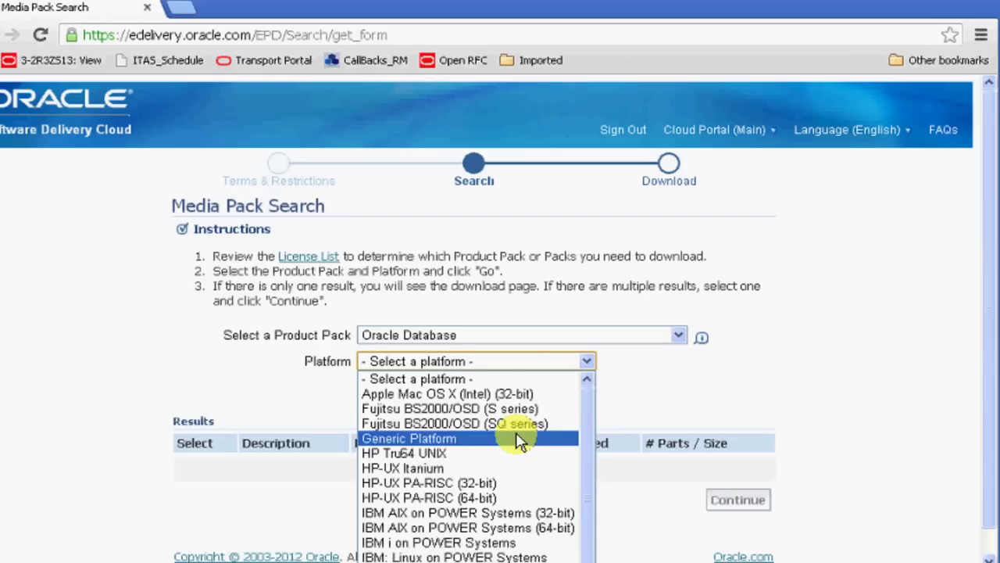
{"action": "scroll", "coordinate": [520, 440], "scroll_direction": "down", "scroll_amount": 1}
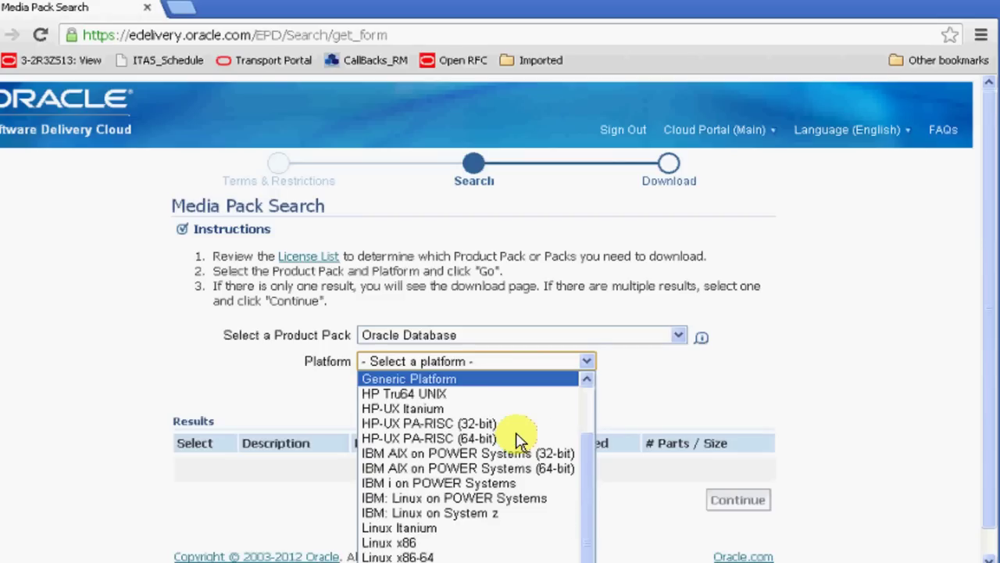
{"action": "left_click", "coordinate": [420, 544]}
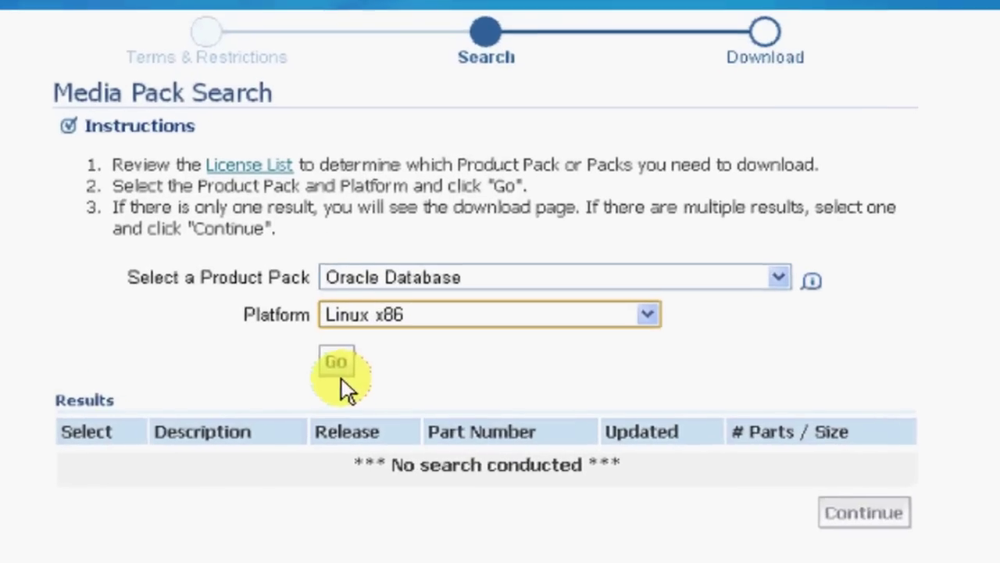
{"action": "left_click", "coordinate": [369, 394]}
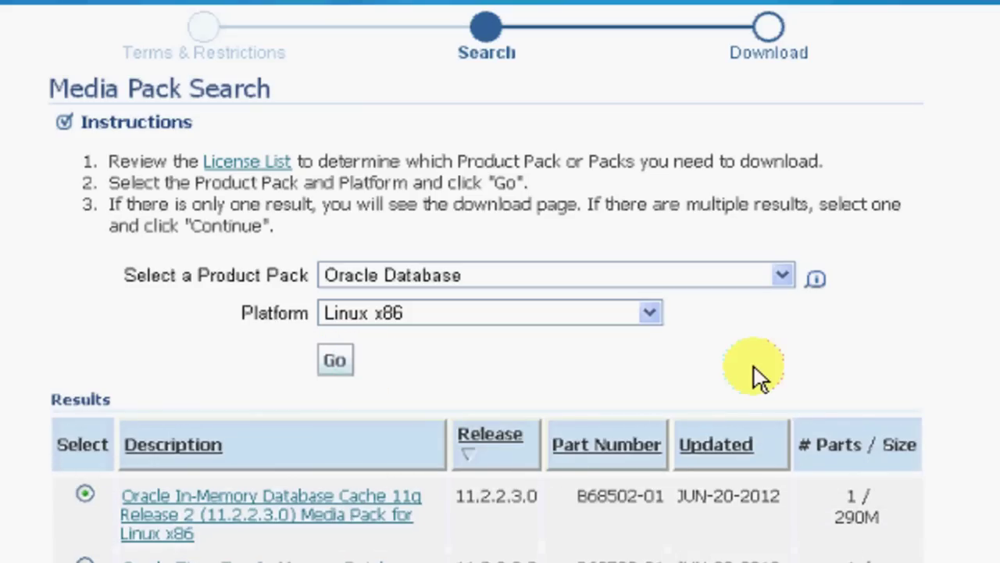
Step: Select the Oracle Database 11g Release 2 (11.2.0.1.0) Media Pack for Linux x86 and continue to its download page
{"action": "scroll", "coordinate": [890, 374], "scroll_direction": "down", "scroll_amount": 10}
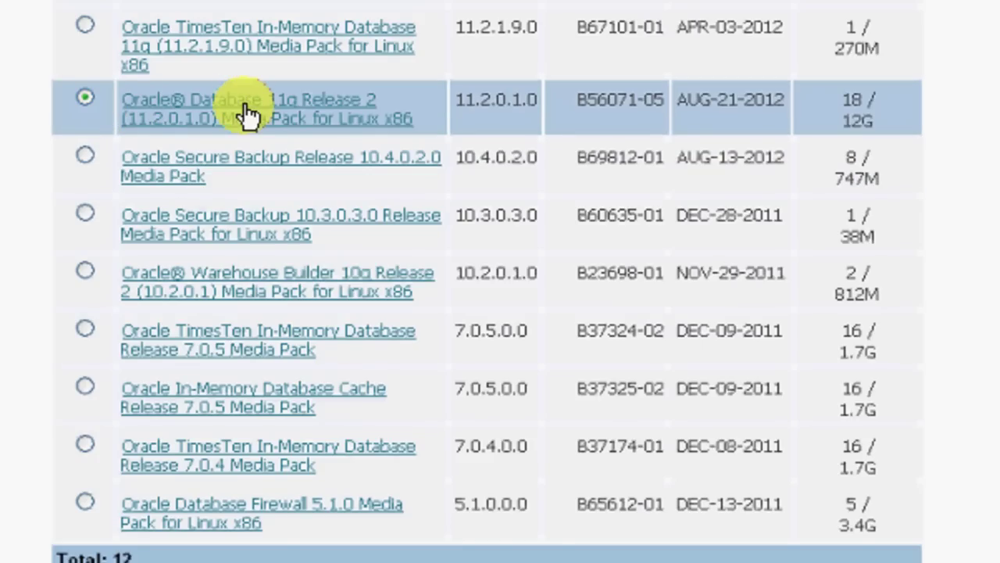
{"action": "scroll", "coordinate": [248, 114], "scroll_direction": "down", "scroll_amount": 3}
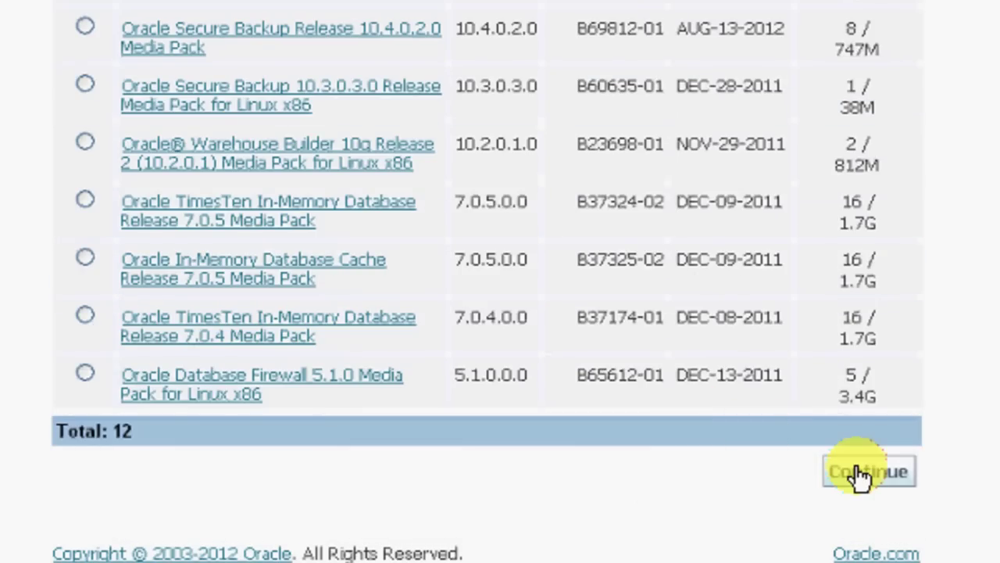
{"action": "left_click", "coordinate": [858, 473]}
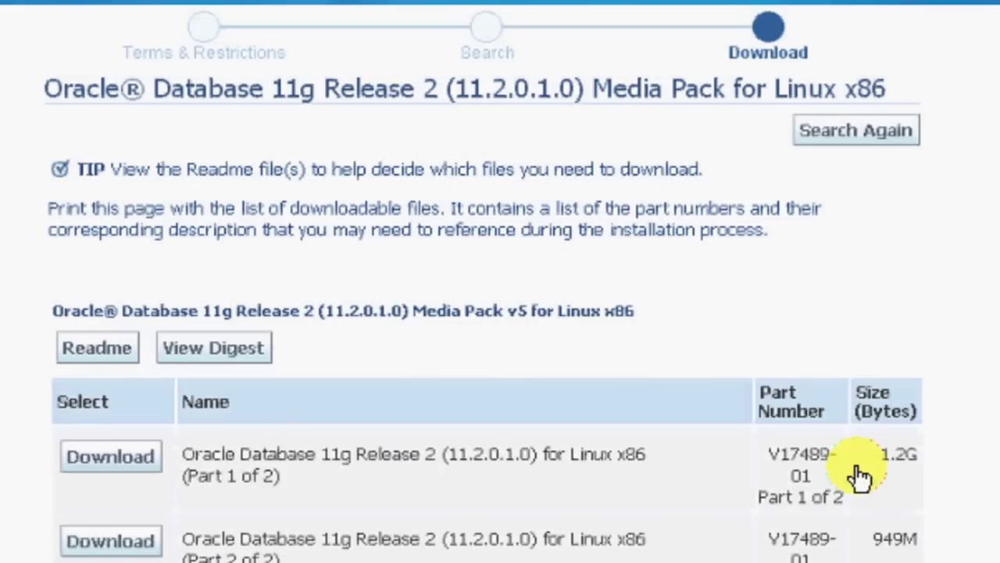
Step: Examine the media pack's list of downloadable files and the download notes below it
{"action": "scroll", "coordinate": [914, 311], "scroll_direction": "down", "scroll_amount": 3}
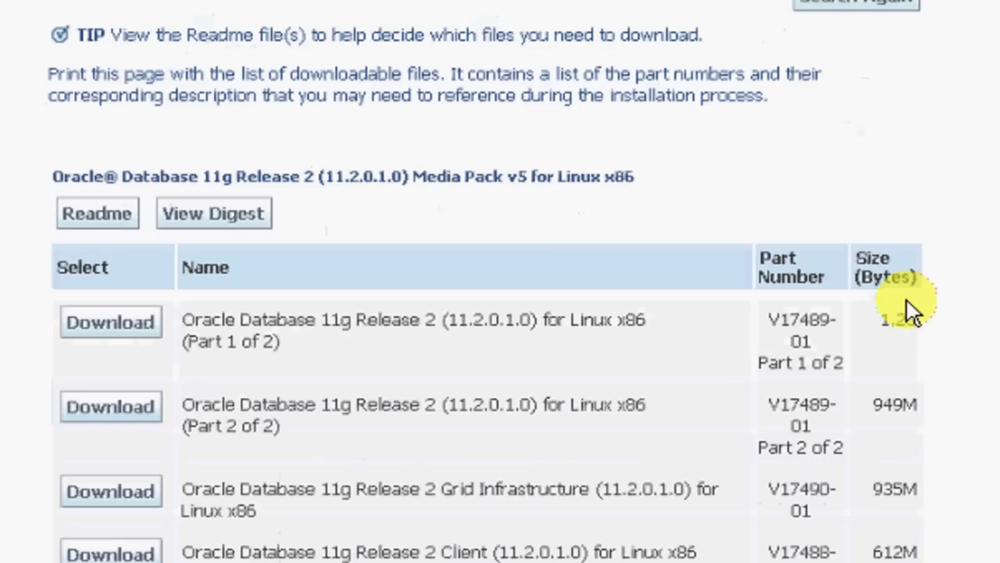
{"action": "scroll", "coordinate": [911, 311], "scroll_direction": "down", "scroll_amount": 9}
{"action": "scroll", "coordinate": [911, 311], "scroll_direction": "down", "scroll_amount": 15}
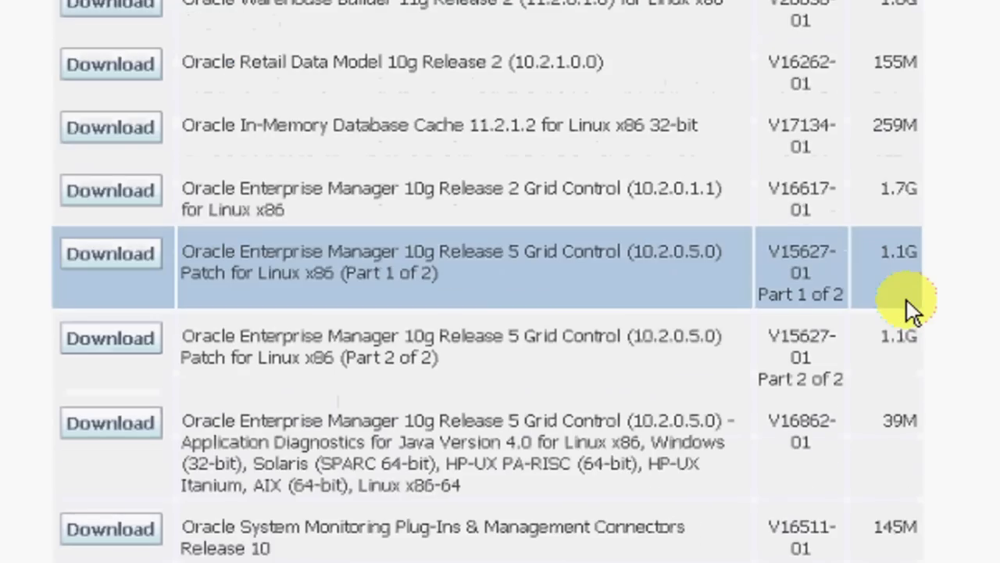
{"action": "scroll", "coordinate": [910, 309], "scroll_direction": "down", "scroll_amount": 6}
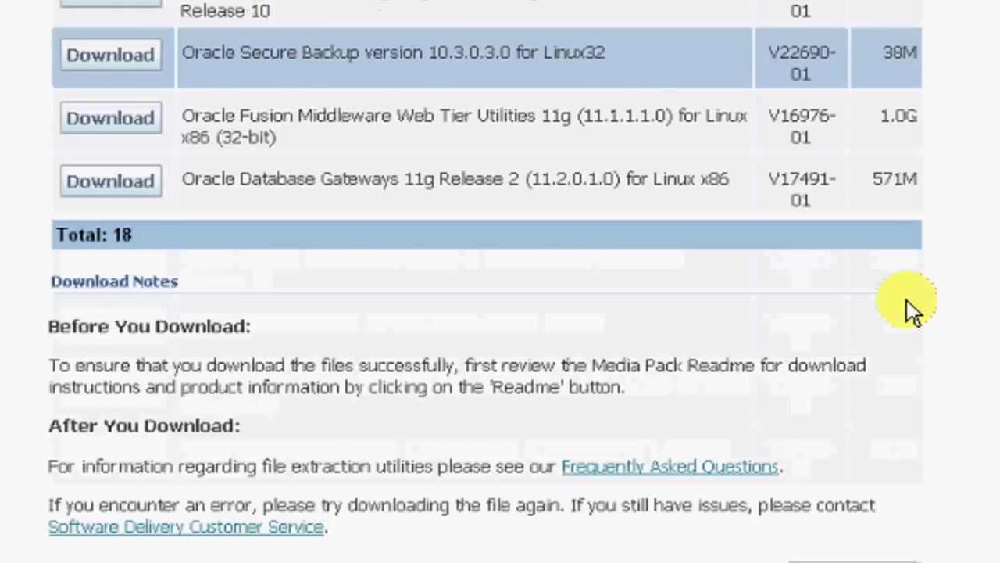
{"action": "scroll", "coordinate": [912, 310], "scroll_direction": "down", "scroll_amount": 3}
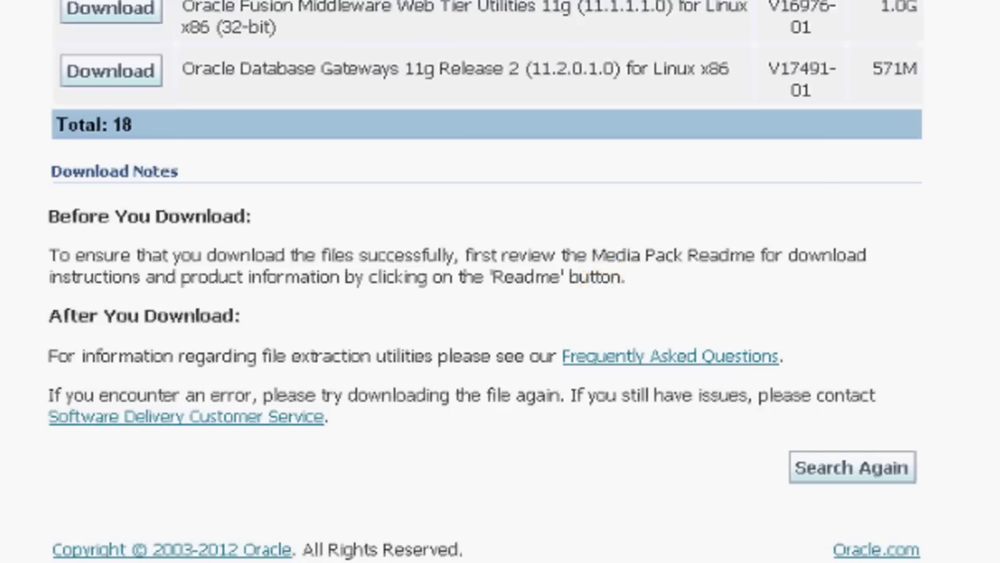
{"action": "scroll", "coordinate": [881, 257], "scroll_direction": "down", "scroll_amount": 2}
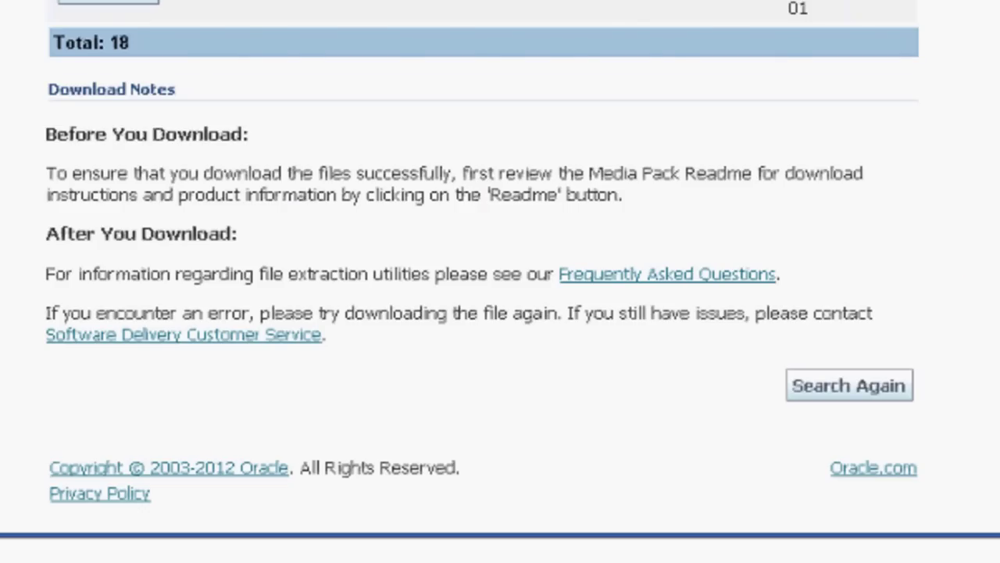
{"action": "scroll", "coordinate": [947, 257], "scroll_direction": "up", "scroll_amount": 5}
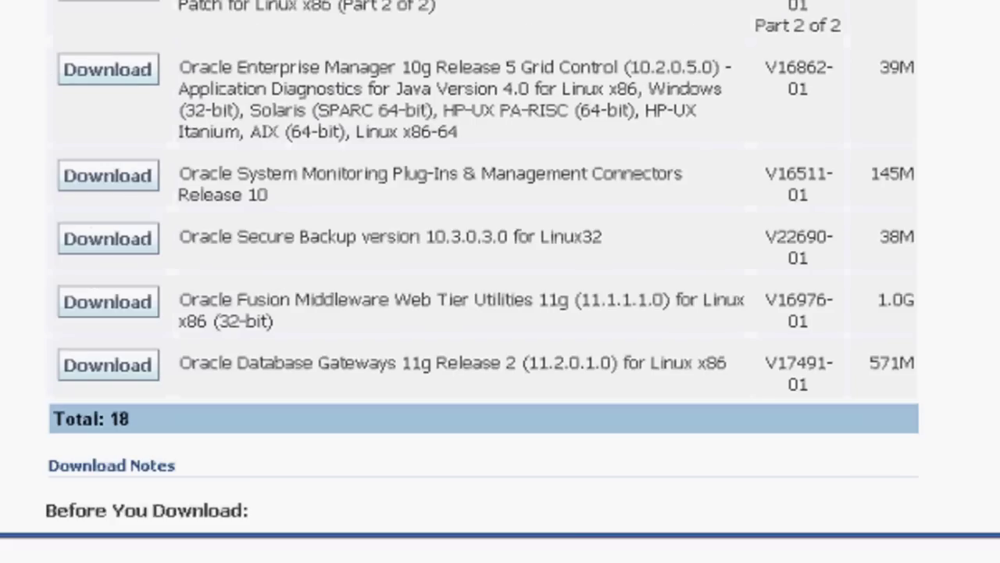
{"action": "scroll", "coordinate": [500, 282], "scroll_direction": "up", "scroll_amount": 1}
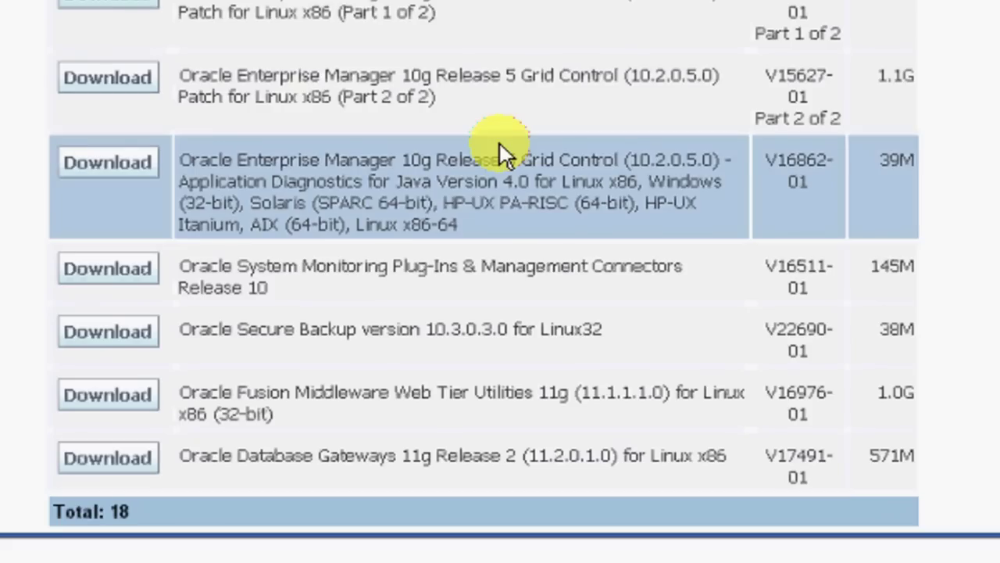
{"action": "scroll", "coordinate": [484, 195], "scroll_direction": "up", "scroll_amount": 5}
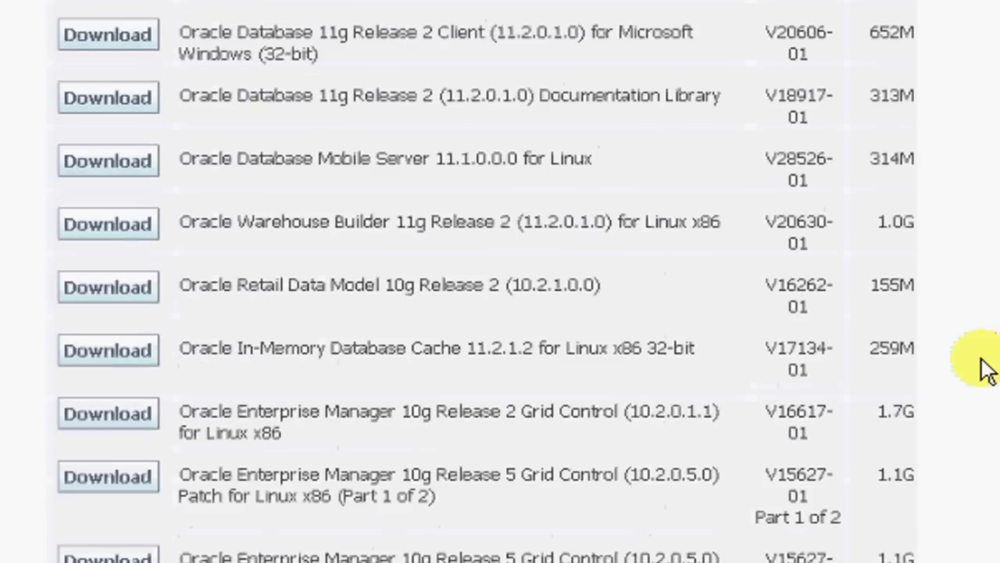
Step: Download both parts of Oracle Database 11g Release 2 (11.2.0.1.0) for Linux x86 and check their progress in the browser's downloads list
{"action": "scroll", "coordinate": [987, 367], "scroll_direction": "up", "scroll_amount": 3}
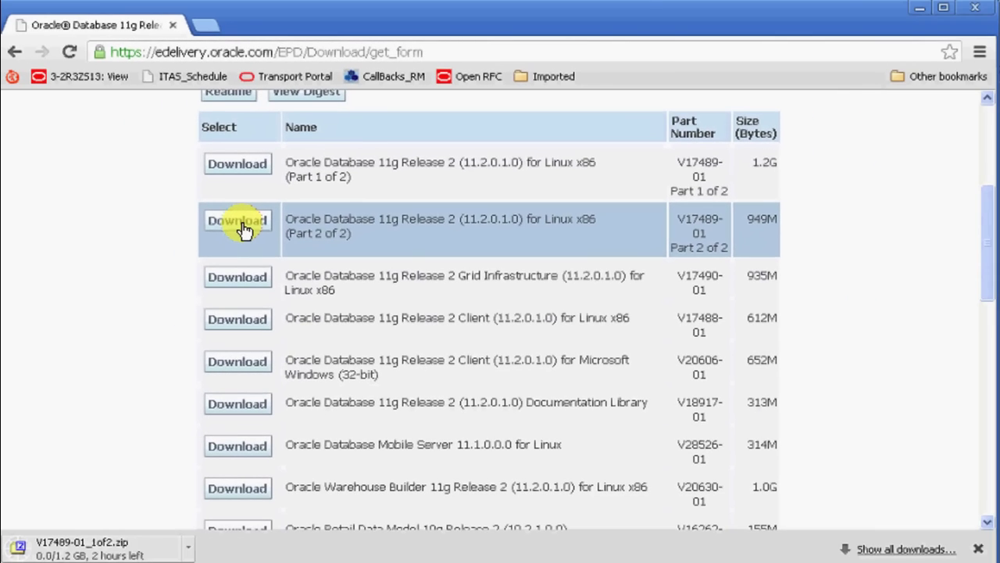
{"action": "left_click", "coordinate": [238, 222]}
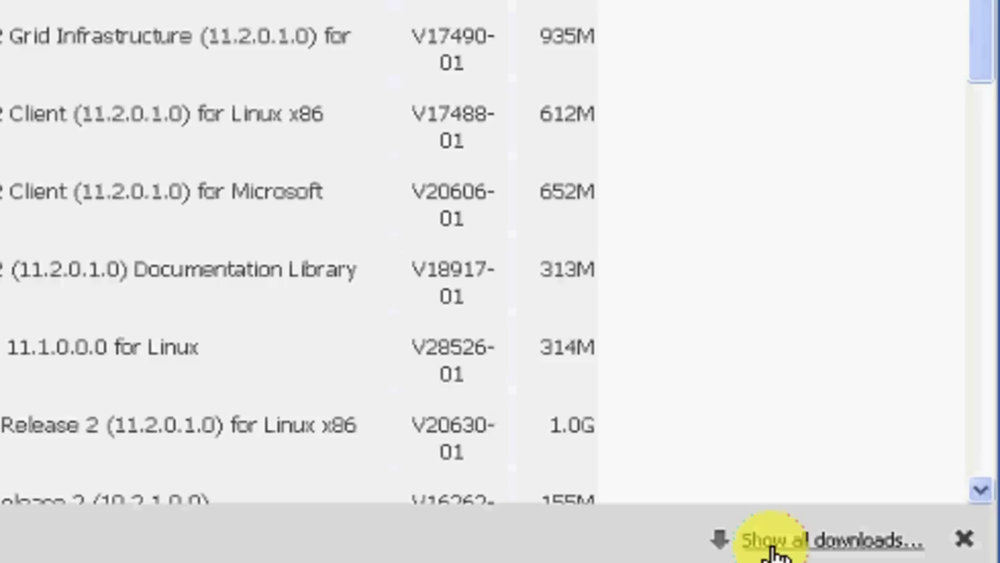
{"action": "left_click", "coordinate": [776, 547]}
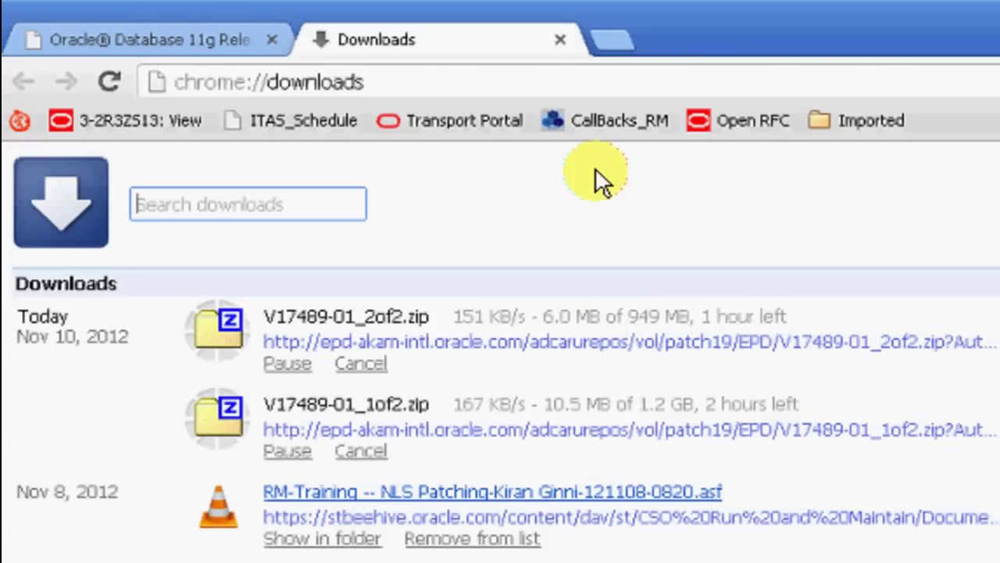
{"action": "left_click", "coordinate": [561, 36]}
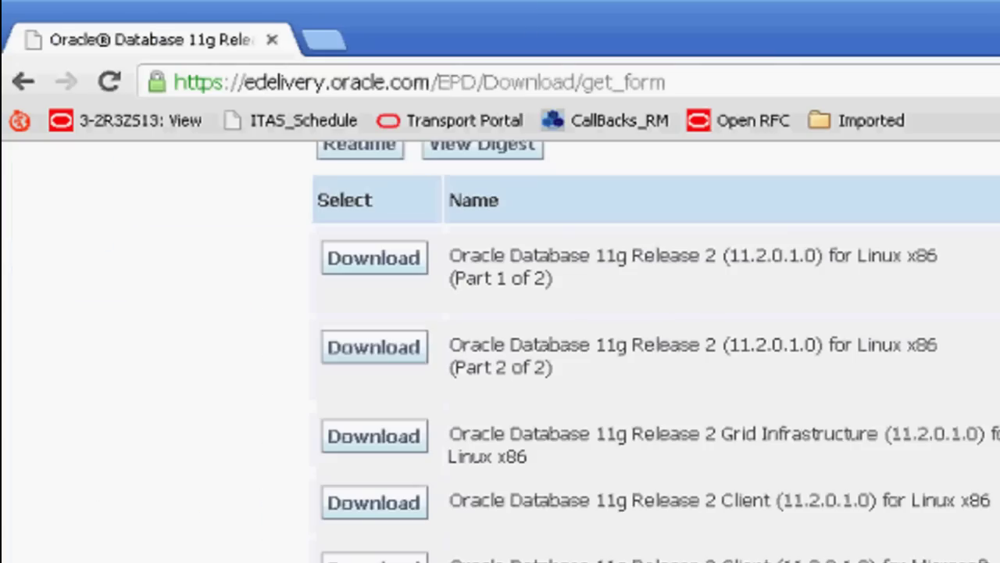